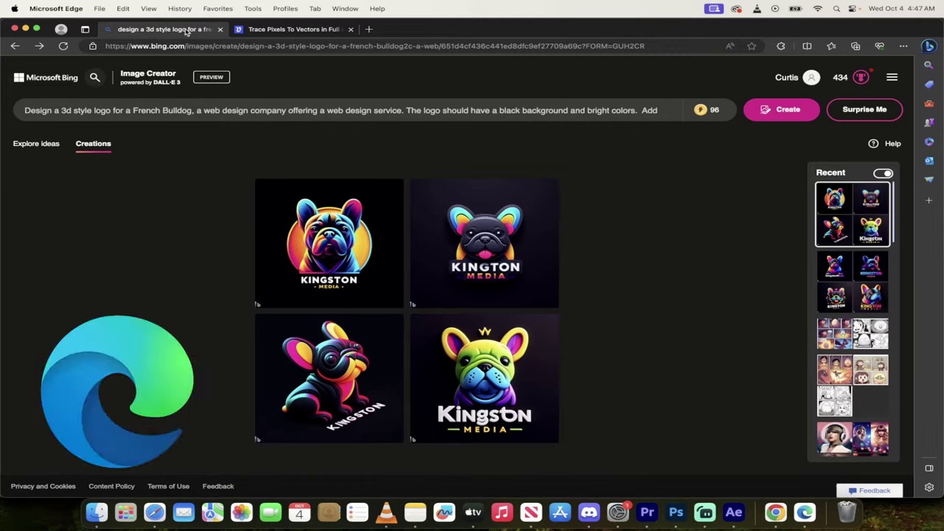
{"action": "left_click", "coordinate": [775, 511]}
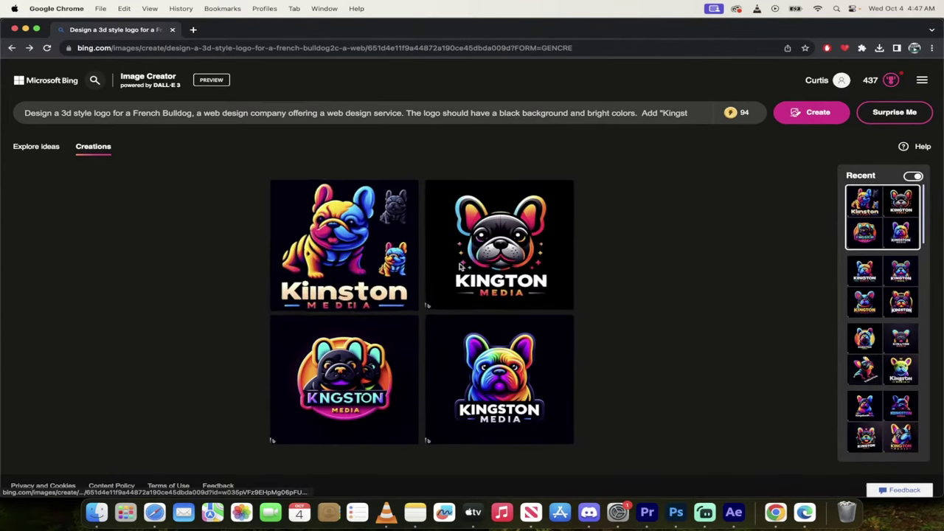
{"action": "left_click", "coordinate": [808, 515]}
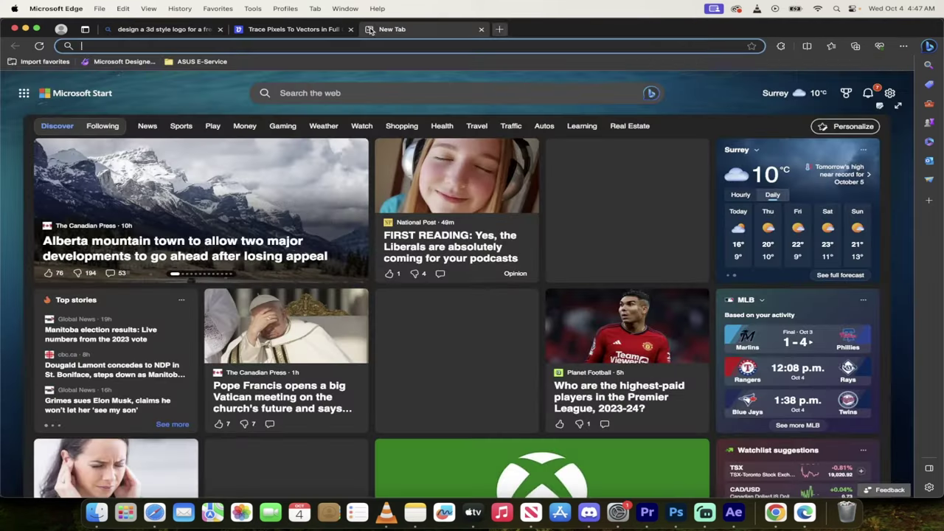
Open Bing's Image Creator from bing.com in a new browser tab and close the leftover image feed tab
{"action": "left_click", "coordinate": [368, 29]}
{"action": "type", "text": "bing.c"}
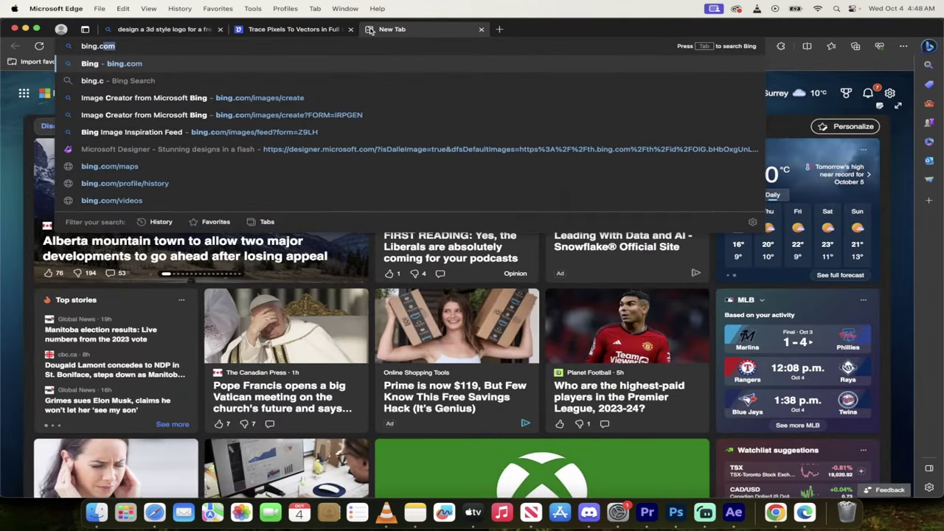
{"action": "key", "text": "Return"}
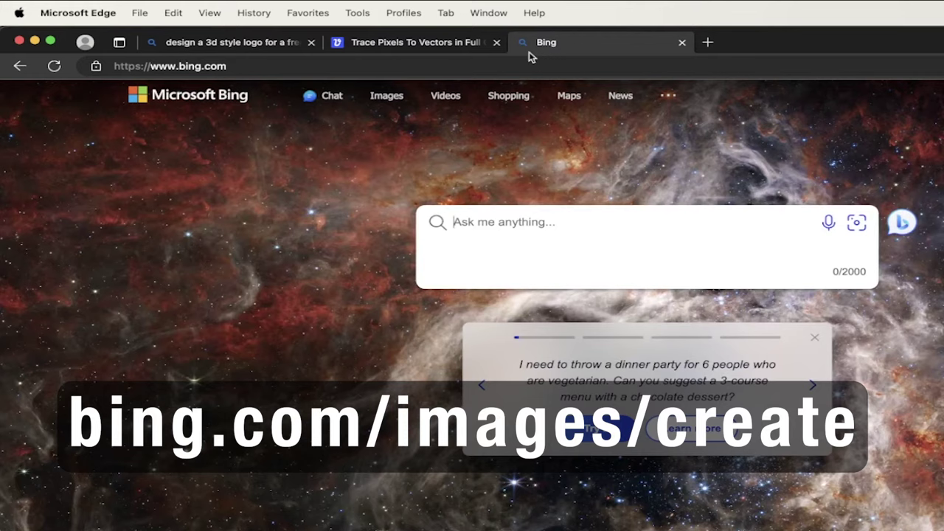
{"action": "left_click", "coordinate": [389, 102]}
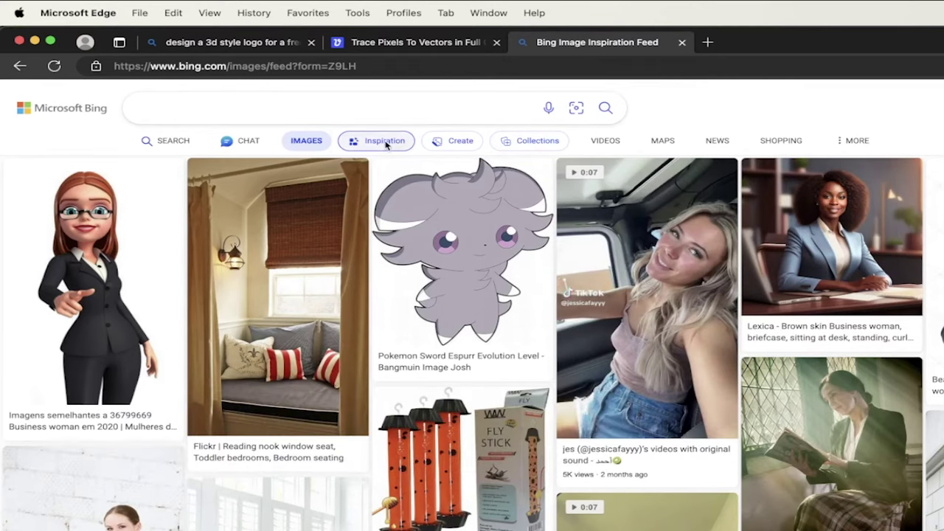
{"action": "left_click", "coordinate": [460, 141]}
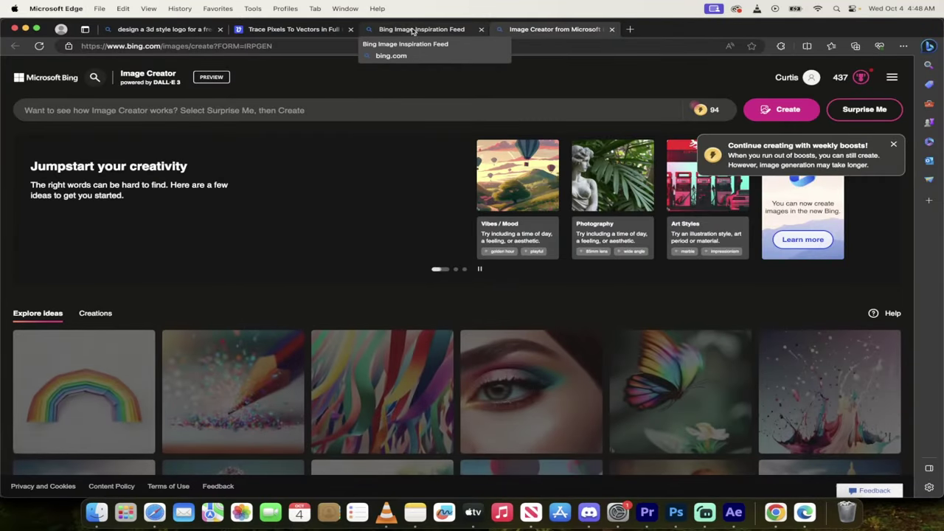
{"action": "middle_click", "coordinate": [394, 29]}
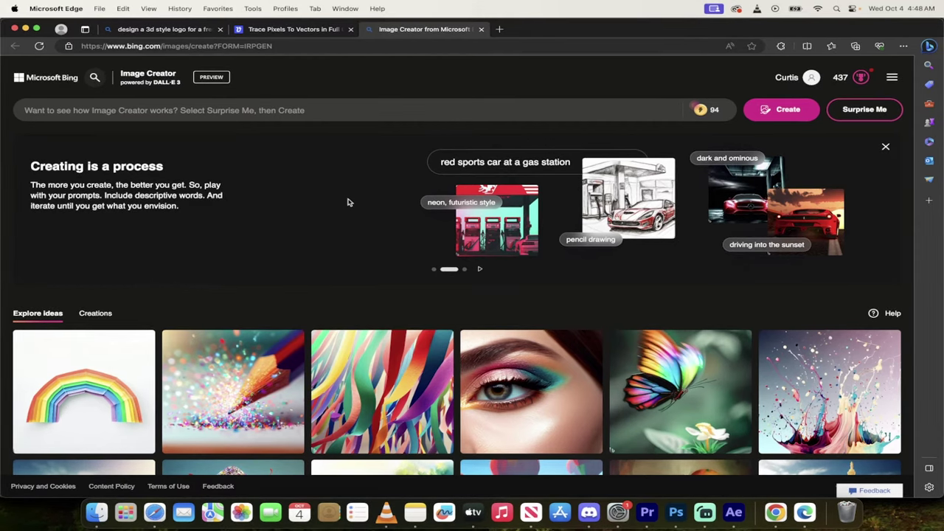
Generate images from a prompt for a 3d style French Bulldog web design company logo with black background, bright colors and "Kingston Media" below
{"action": "left_click", "coordinate": [332, 119]}
{"action": "key", "text": "super+v"}
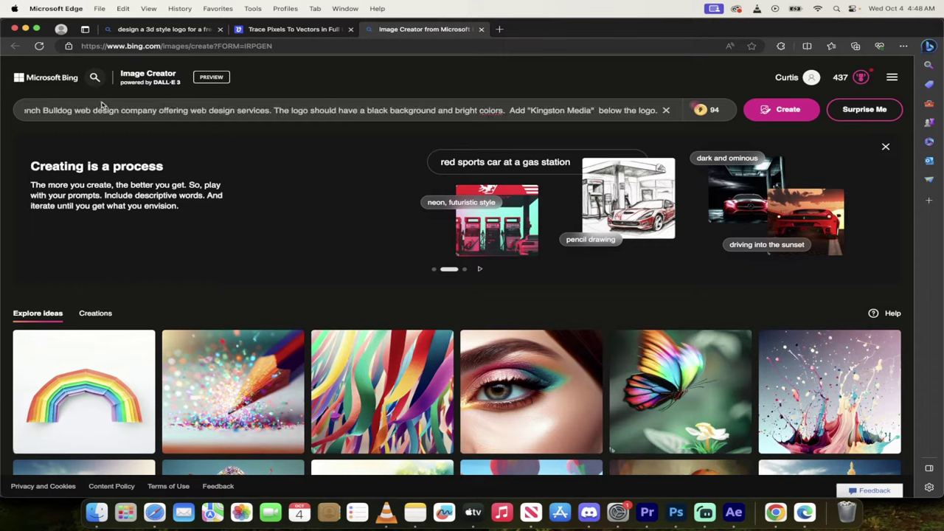
{"action": "left_click_drag", "start_coordinate": [96, 111], "coordinate": [42, 110]}
{"action": "left_click", "coordinate": [42, 111]}
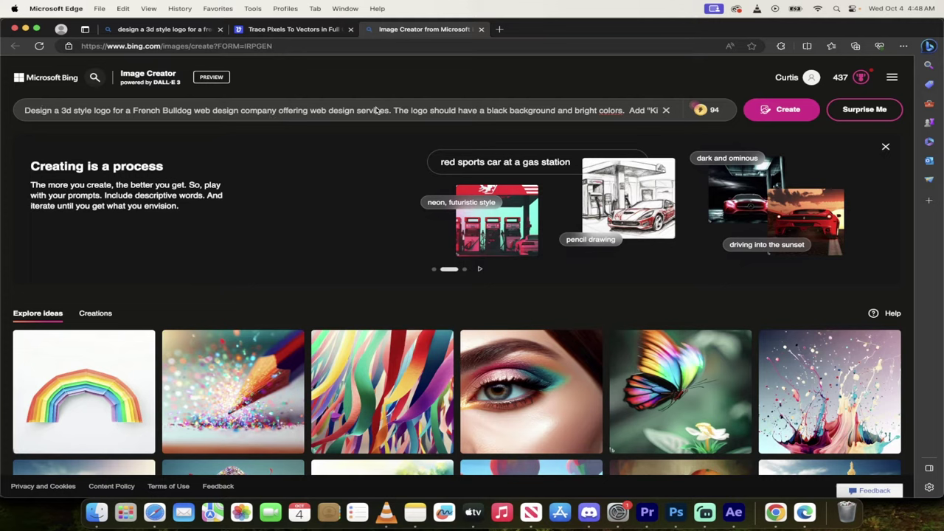
{"action": "scroll", "coordinate": [416, 114], "scroll_direction": "right", "scroll_amount": 5}
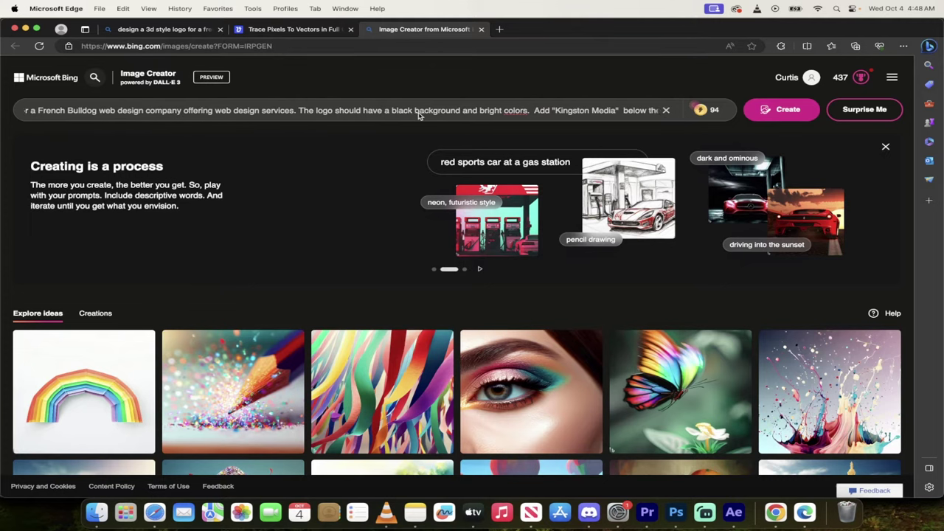
{"action": "scroll", "coordinate": [418, 115], "scroll_direction": "right", "scroll_amount": 2}
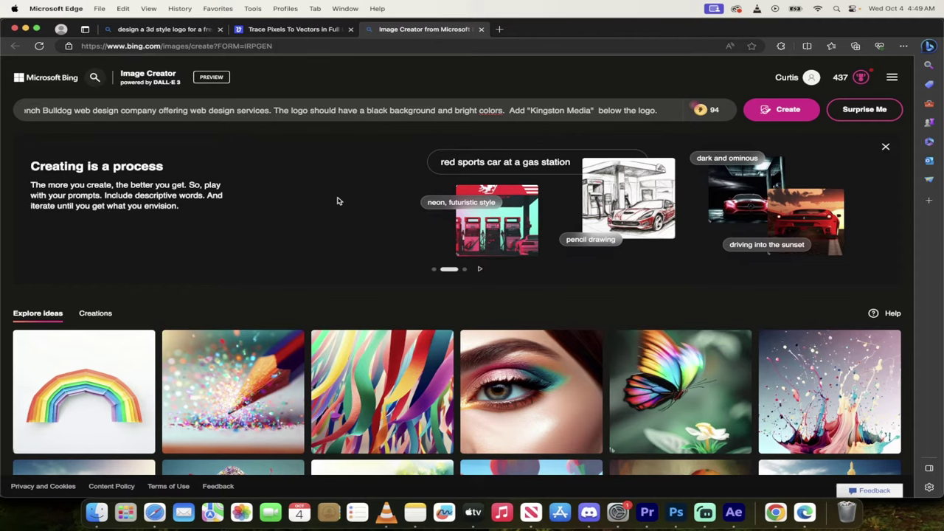
{"action": "left_click", "coordinate": [782, 117]}
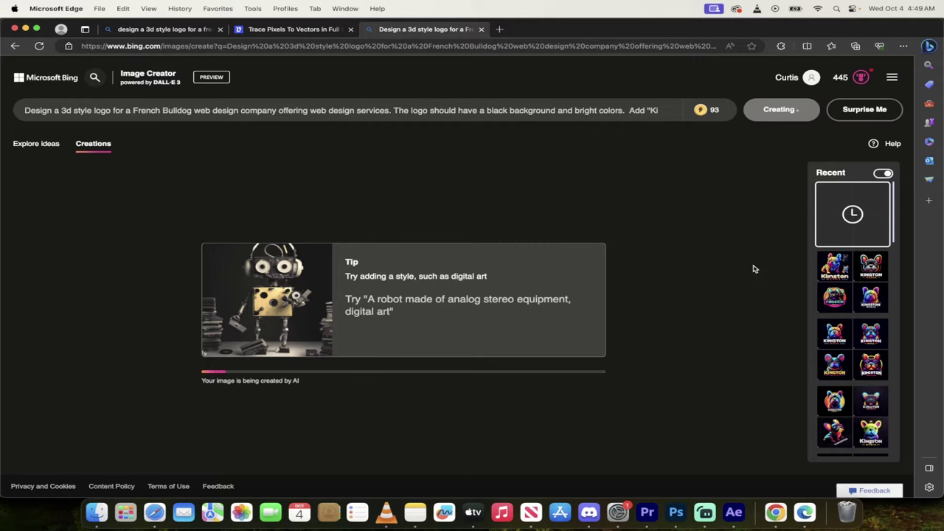
{"action": "scroll", "coordinate": [844, 319], "scroll_direction": "down", "scroll_amount": 3}
{"action": "scroll", "coordinate": [847, 295], "scroll_direction": "up", "scroll_amount": 2}
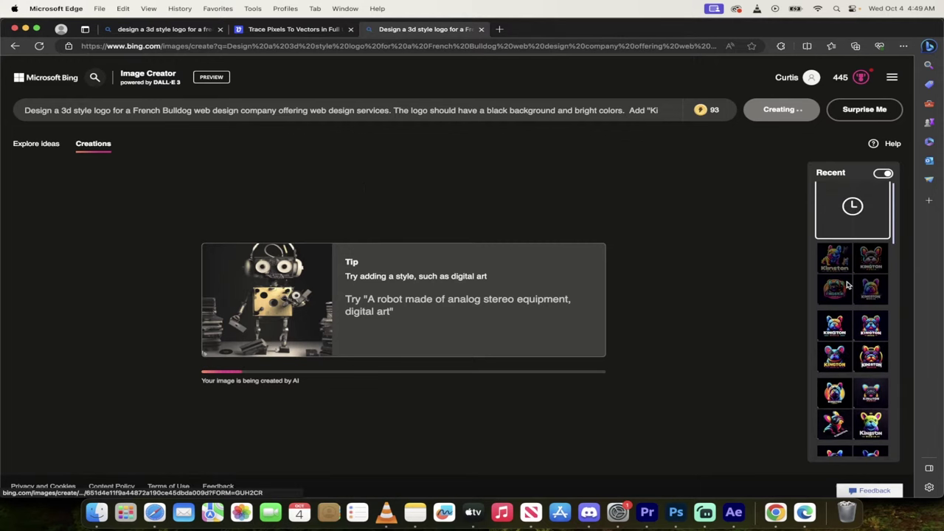
{"action": "scroll", "coordinate": [847, 288], "scroll_direction": "down", "scroll_amount": 3}
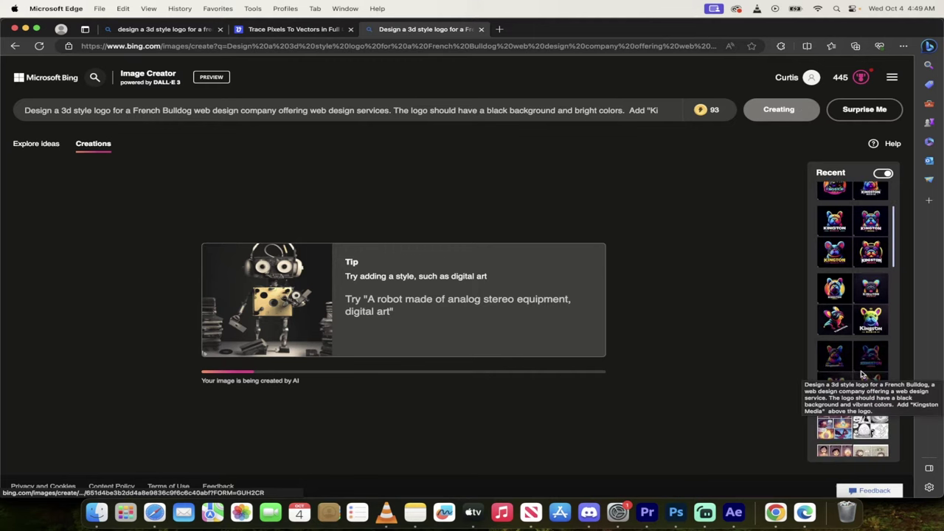
{"action": "scroll", "coordinate": [851, 299], "scroll_direction": "up", "scroll_amount": 4}
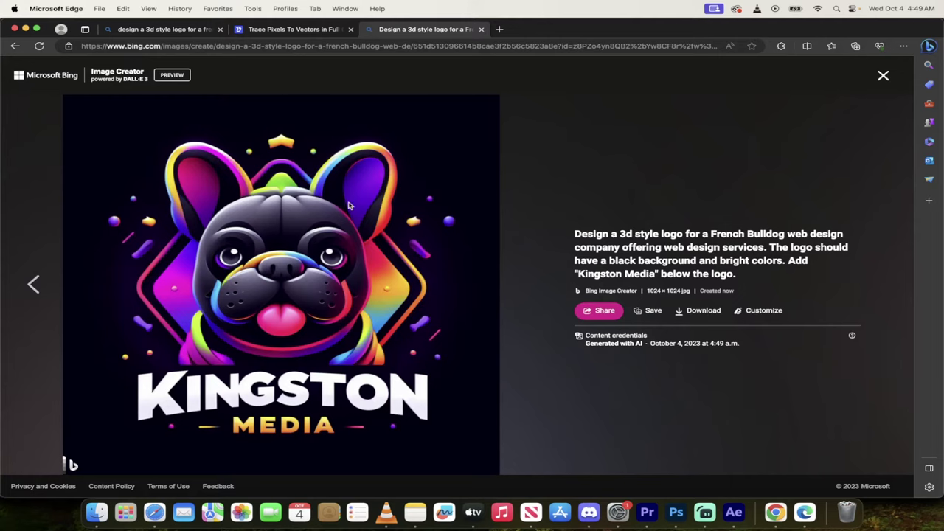
Open the generated Kingston Media logo in the browser's image editor and crop a thin strip off its bottom edge
{"action": "right_click", "coordinate": [386, 262]}
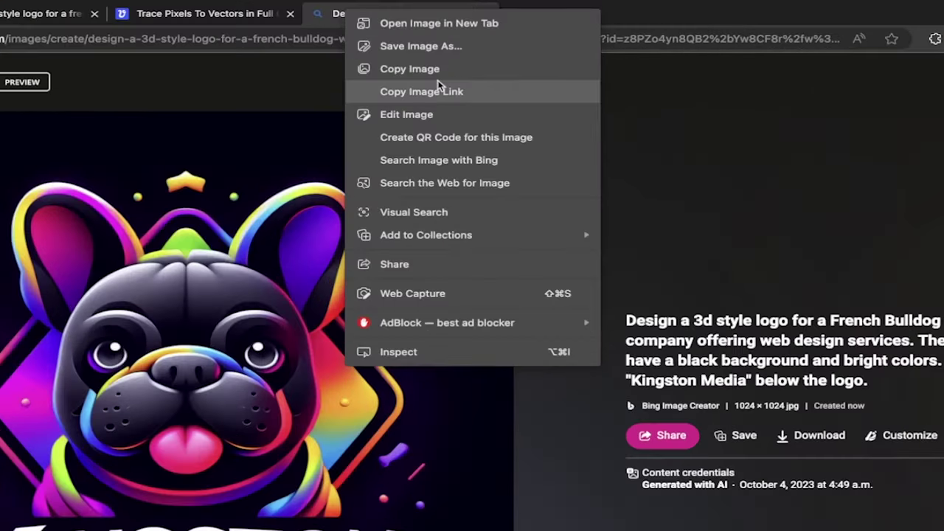
{"action": "left_click", "coordinate": [425, 118]}
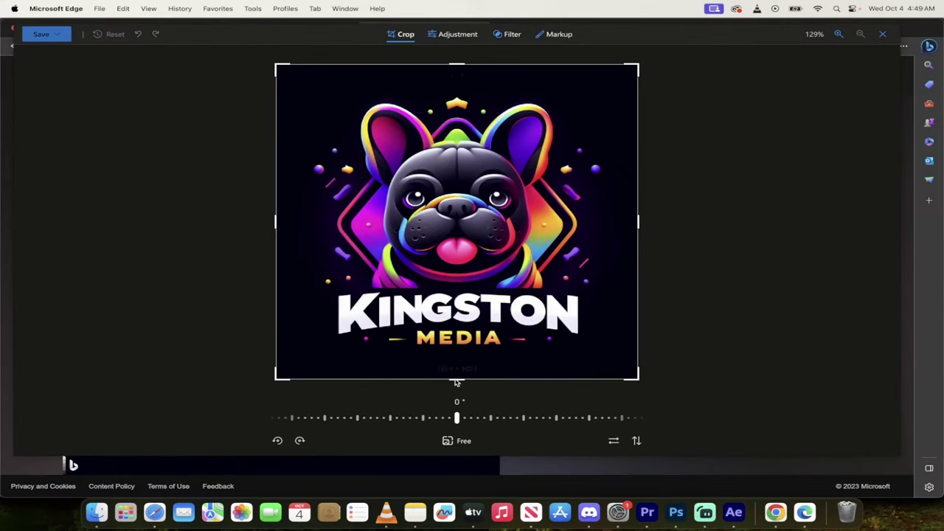
{"action": "left_click_drag", "start_coordinate": [455, 382], "coordinate": [455, 365]}
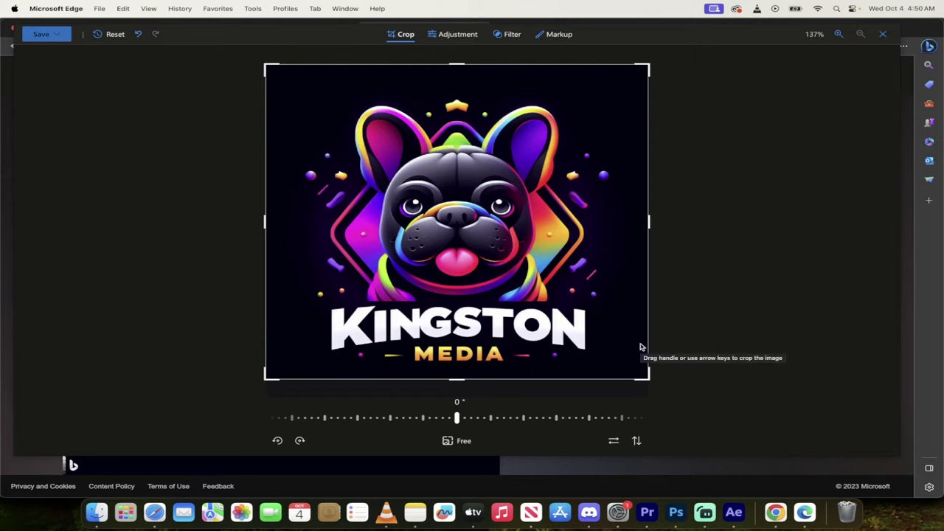
Adjust the logo's light settings: brightness 19, exposure 2, shadows 15 and vignette -10
{"action": "left_click", "coordinate": [452, 36]}
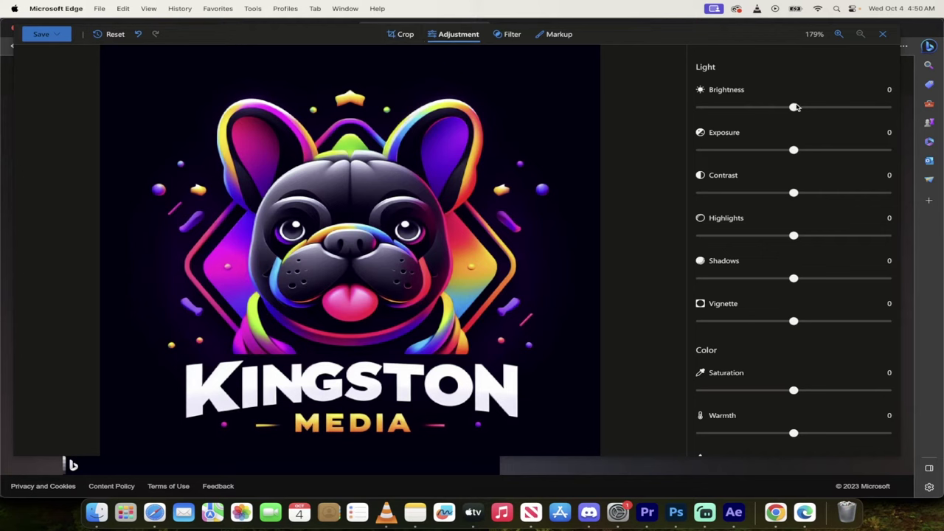
{"action": "left_click_drag", "start_coordinate": [793, 107], "coordinate": [815, 107]}
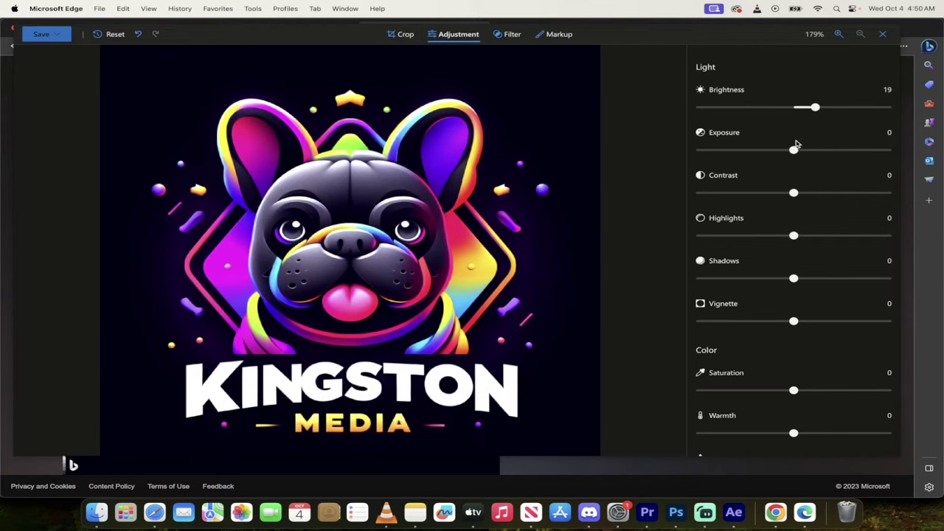
{"action": "mouse_move", "coordinate": [793, 149]}
{"action": "left_mouse_down"}
{"action": "mouse_move", "coordinate": [741, 150]}
{"action": "mouse_move", "coordinate": [813, 150]}
{"action": "mouse_move", "coordinate": [799, 150]}
{"action": "left_mouse_up"}
{"action": "scroll", "coordinate": [742, 214], "scroll_direction": "down", "scroll_amount": 1}
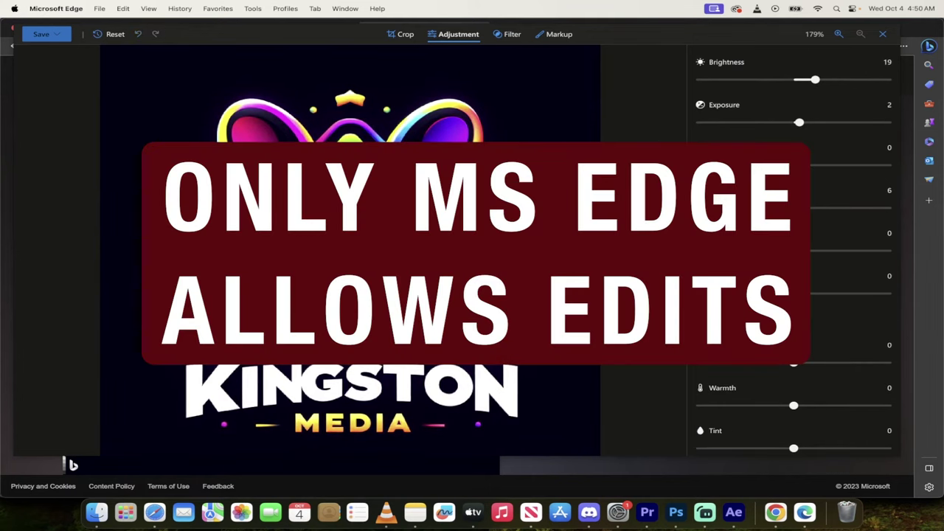
{"action": "left_click_drag", "start_coordinate": [794, 251], "coordinate": [811, 251]}
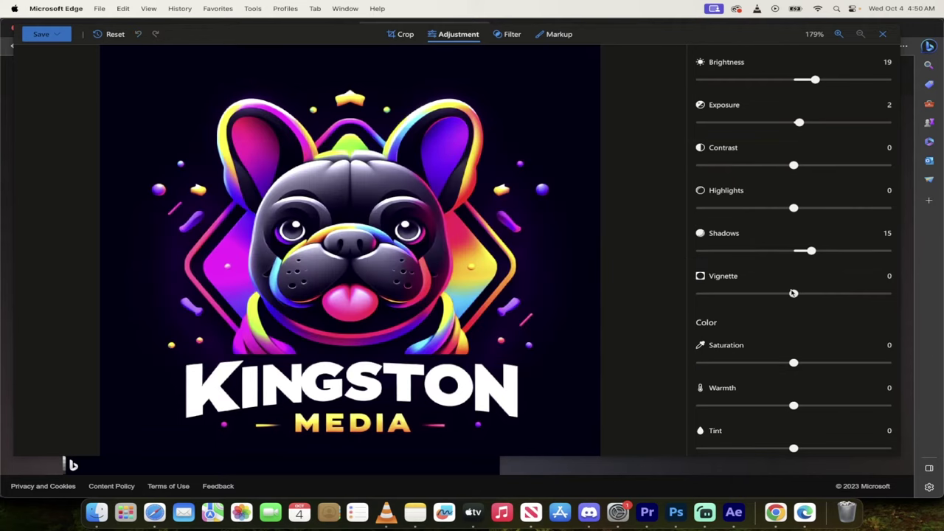
{"action": "mouse_move", "coordinate": [789, 294]}
{"action": "left_mouse_down"}
{"action": "mouse_move", "coordinate": [769, 293]}
{"action": "mouse_move", "coordinate": [782, 293]}
{"action": "left_mouse_up"}
Test the logo's saturation at -100 and return it to 0, with warmth set to 11 and tint to 3
{"action": "scroll", "coordinate": [724, 331], "scroll_direction": "down", "scroll_amount": 1}
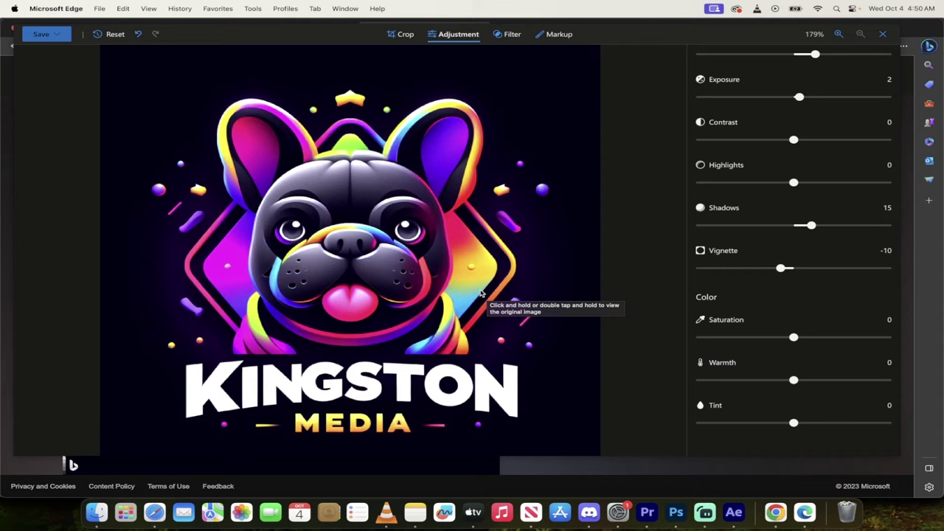
{"action": "left_click_drag", "start_coordinate": [790, 338], "coordinate": [685, 357]}
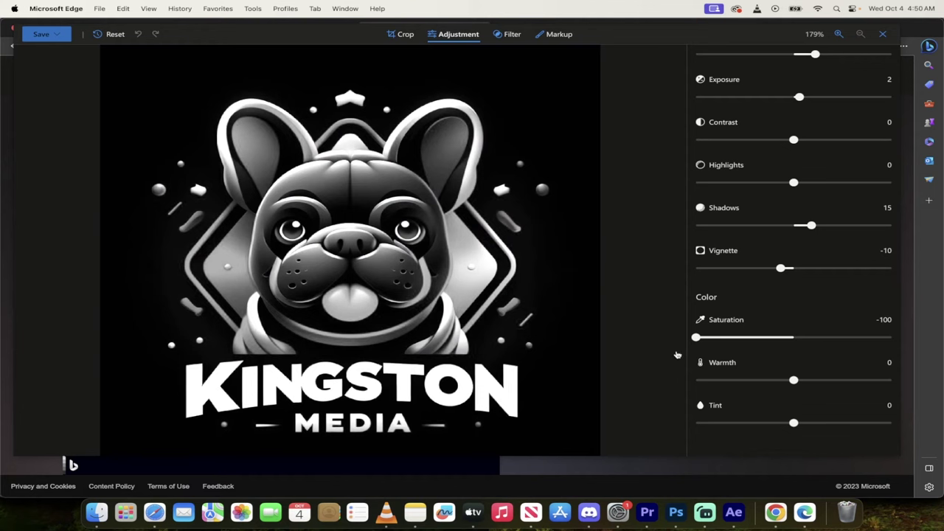
{"action": "left_click", "coordinate": [793, 337]}
{"action": "left_click_drag", "start_coordinate": [794, 380], "coordinate": [808, 380]}
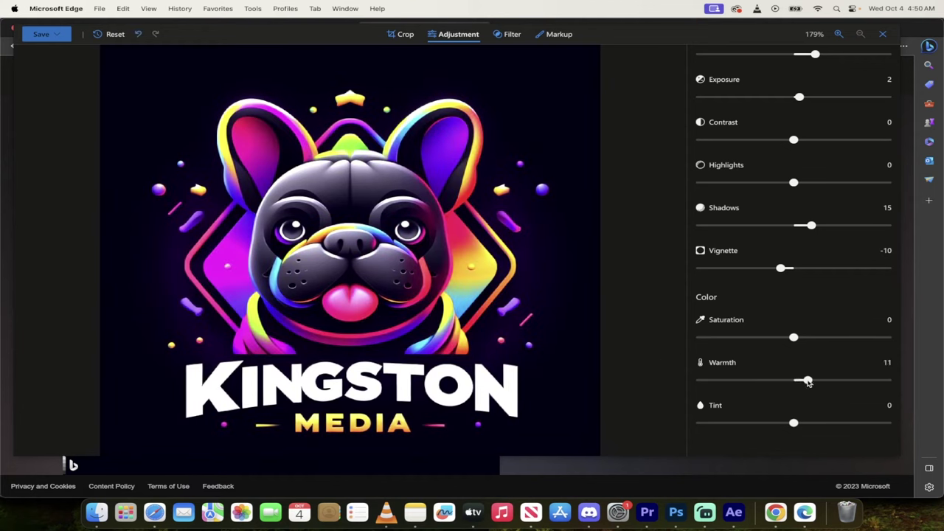
{"action": "left_click_drag", "start_coordinate": [794, 423], "coordinate": [799, 422]}
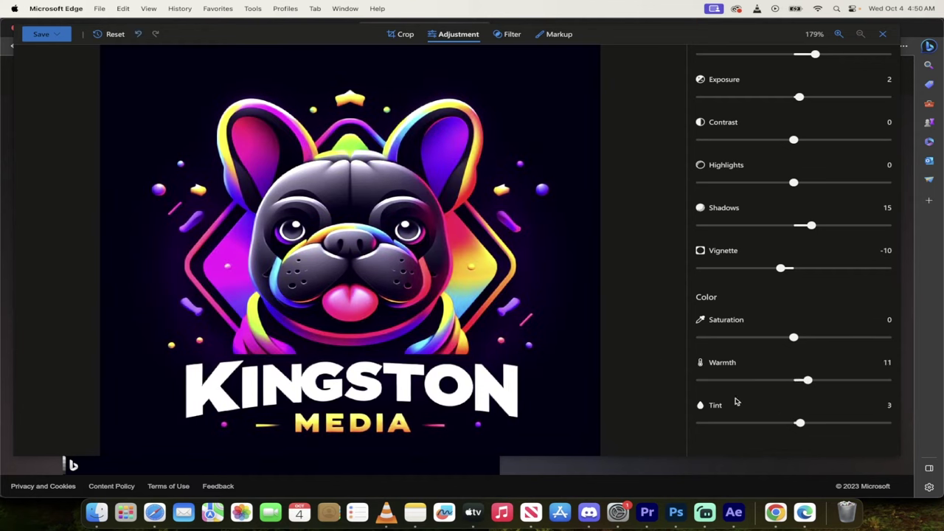
Try the Radiate filter on the logo and replace it with the Vivid Cool filter
{"action": "left_click", "coordinate": [512, 34]}
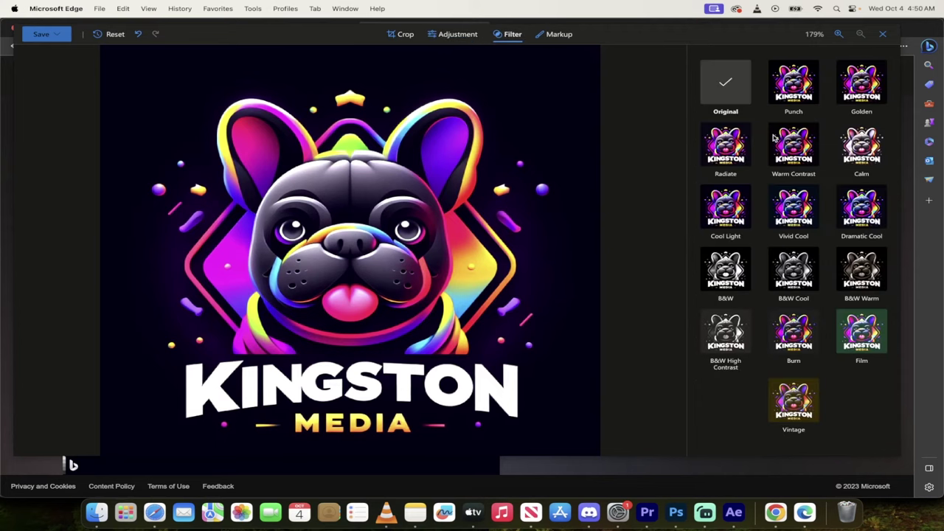
{"action": "left_click", "coordinate": [729, 147]}
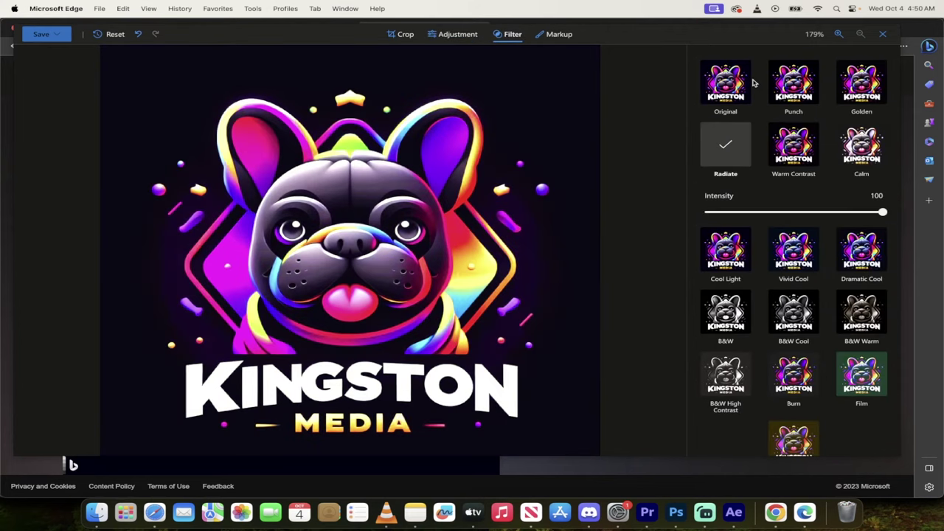
{"action": "left_click", "coordinate": [795, 254]}
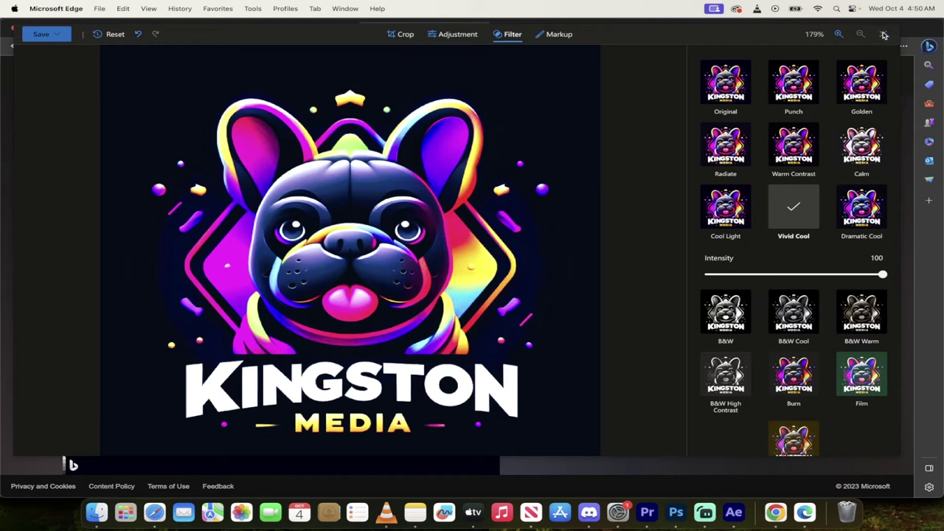
Save the edited logo as an image file and close the image editor
{"action": "left_click", "coordinate": [56, 34]}
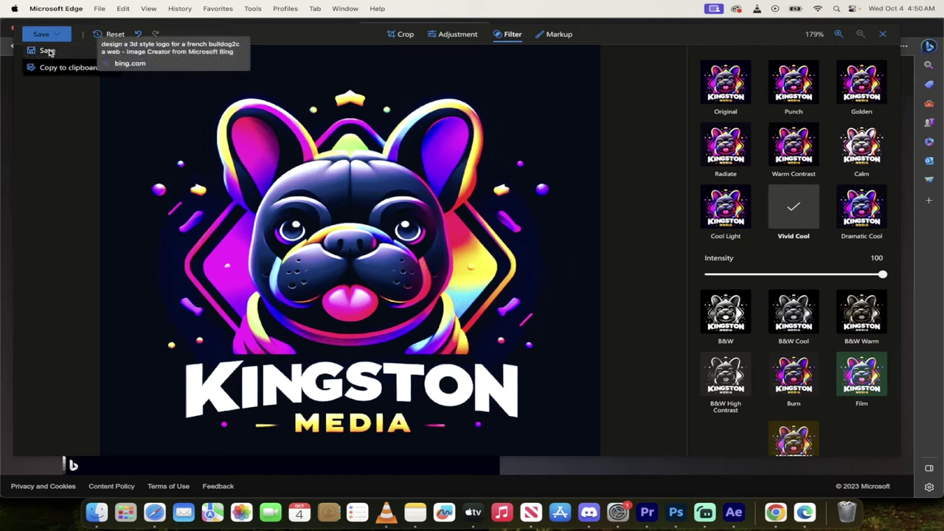
{"action": "left_click", "coordinate": [48, 53]}
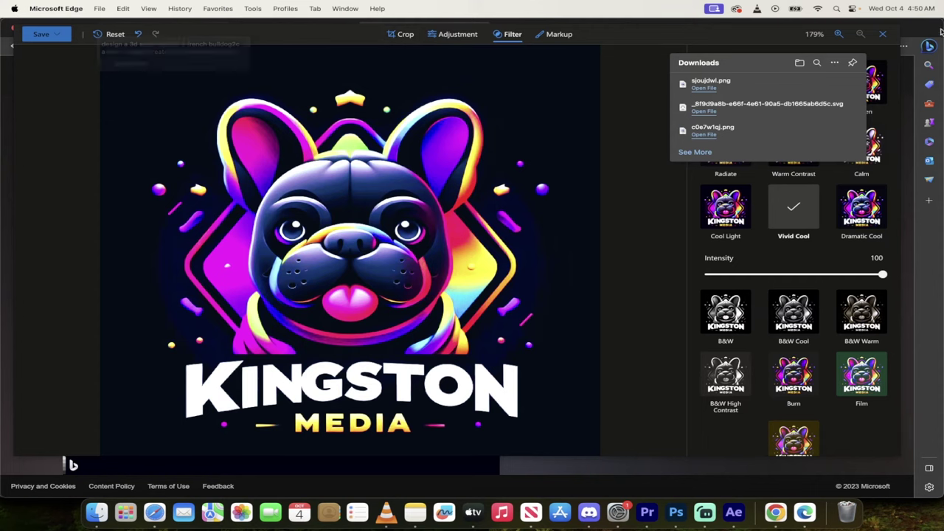
{"action": "left_click", "coordinate": [885, 36]}
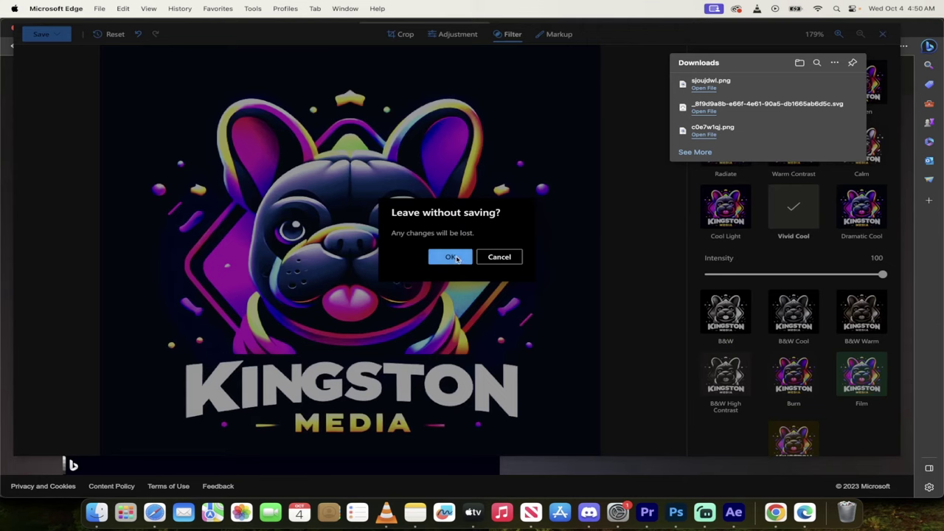
{"action": "left_click", "coordinate": [453, 256]}
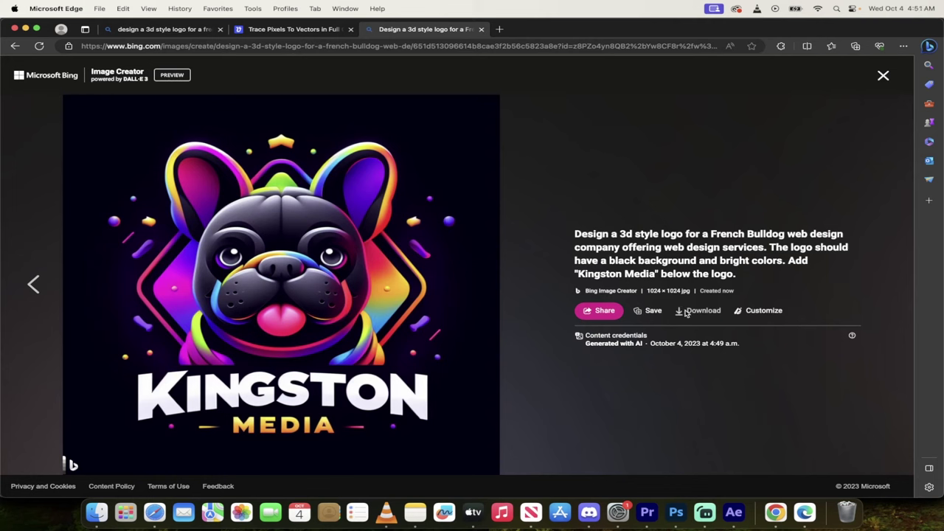
Open the generated logo in Microsoft Designer to view the customization page, and close Designer again
{"action": "left_click", "coordinate": [685, 311]}
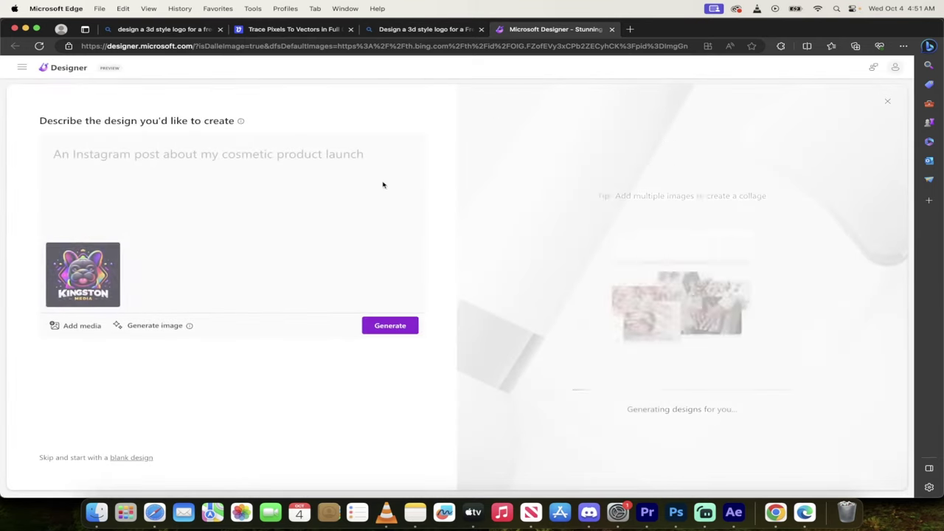
{"action": "left_click", "coordinate": [612, 30]}
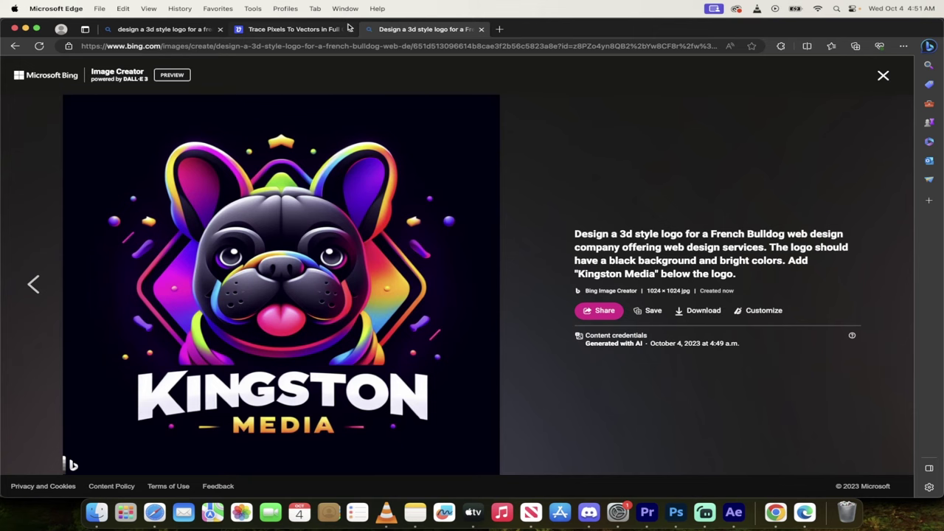
Switch to the Vectorizer.AI page, place its tab last among the open tabs, and highlight its web address
{"action": "left_click", "coordinate": [309, 33]}
{"action": "left_click_drag", "start_coordinate": [309, 33], "coordinate": [421, 30]}
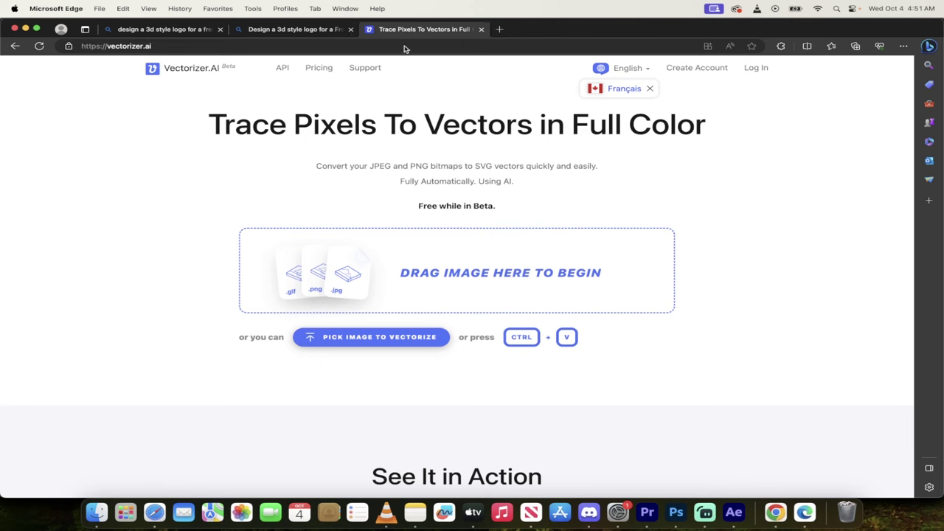
{"action": "left_click", "coordinate": [406, 46]}
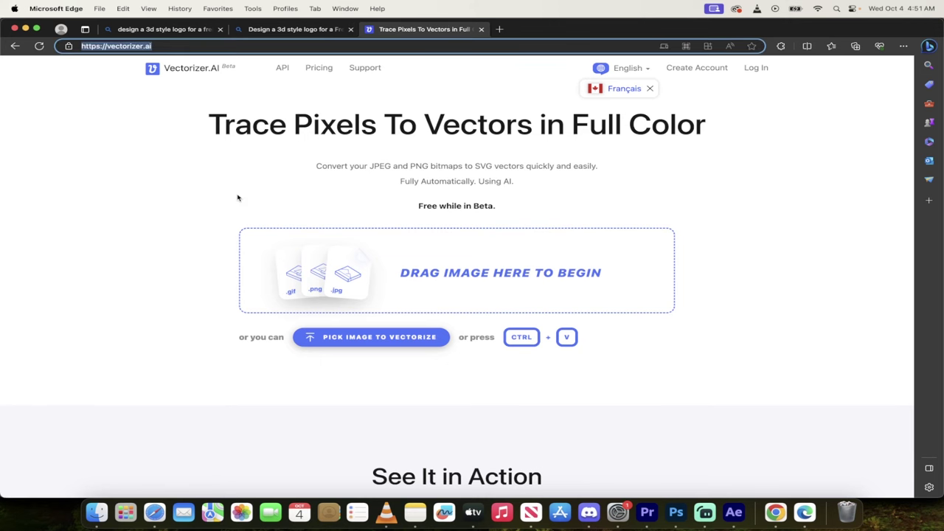
Load the logo _dd3dbc4f-d25d-42a1-bd2d-3f483495d1eb.jpeg from the Downloads folder into Vectorizer.AI for vectorizing
{"action": "left_click", "coordinate": [96, 511]}
{"action": "left_click", "coordinate": [657, 233]}
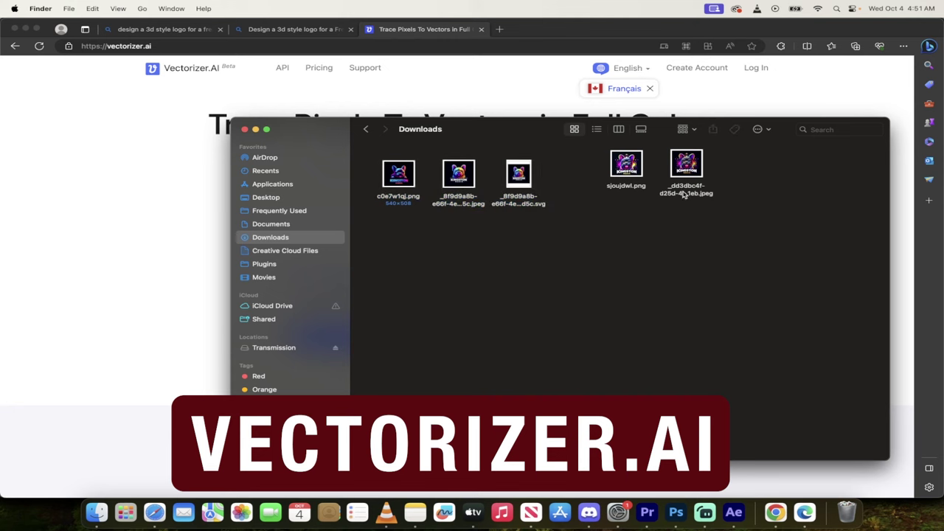
{"action": "left_click", "coordinate": [684, 194]}
{"action": "left_click_drag", "start_coordinate": [696, 193], "coordinate": [385, 277]}
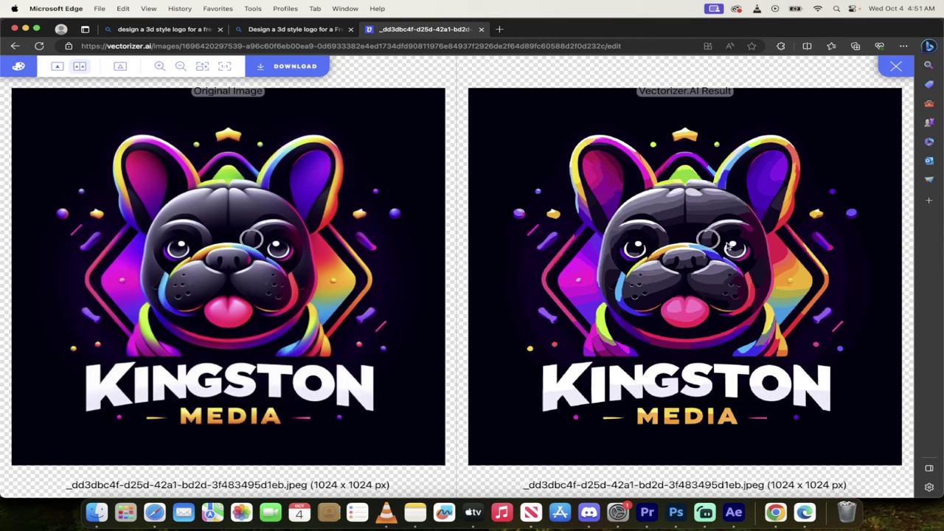
Download the vectorized logo in SVG format, version 1.1, and check the saved file in the Downloads folder
{"action": "left_click", "coordinate": [275, 69]}
{"action": "left_click", "coordinate": [451, 448]}
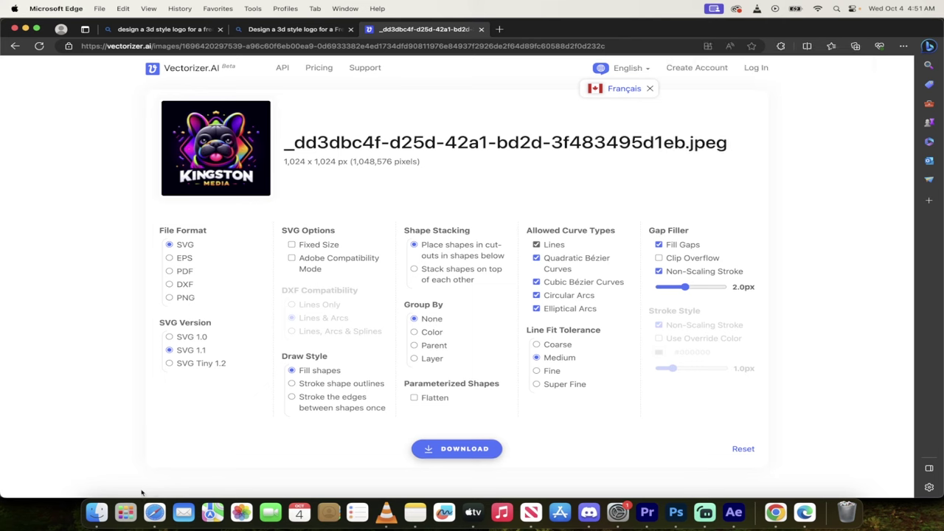
{"action": "left_click", "coordinate": [96, 512]}
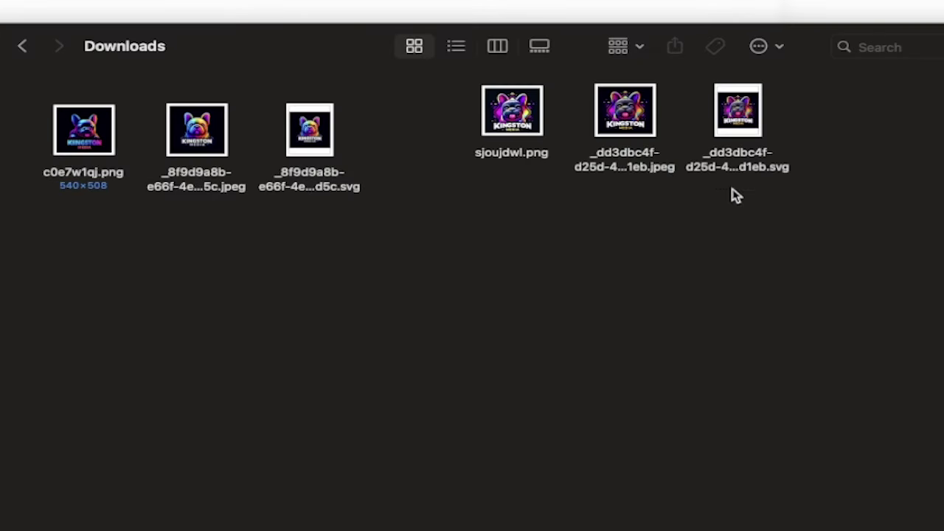
{"action": "left_click", "coordinate": [747, 193]}
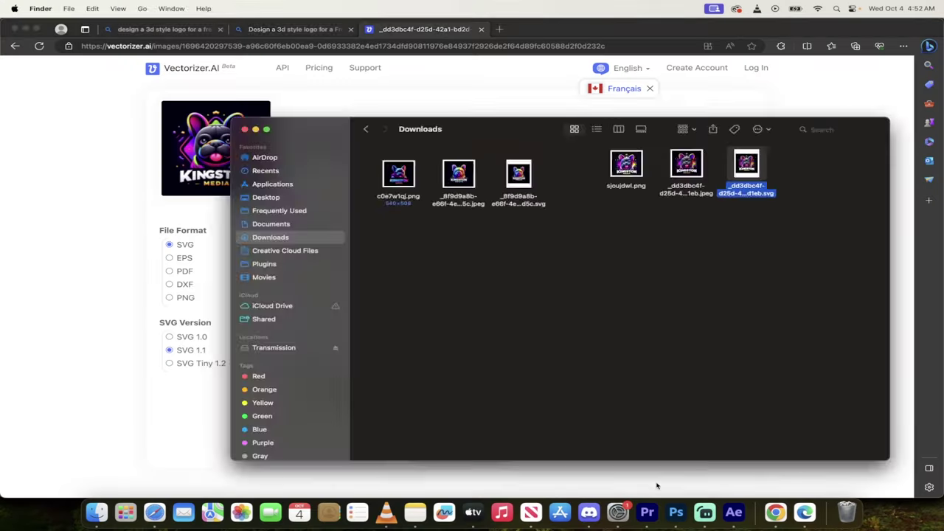
{"action": "left_click", "coordinate": [657, 483]}
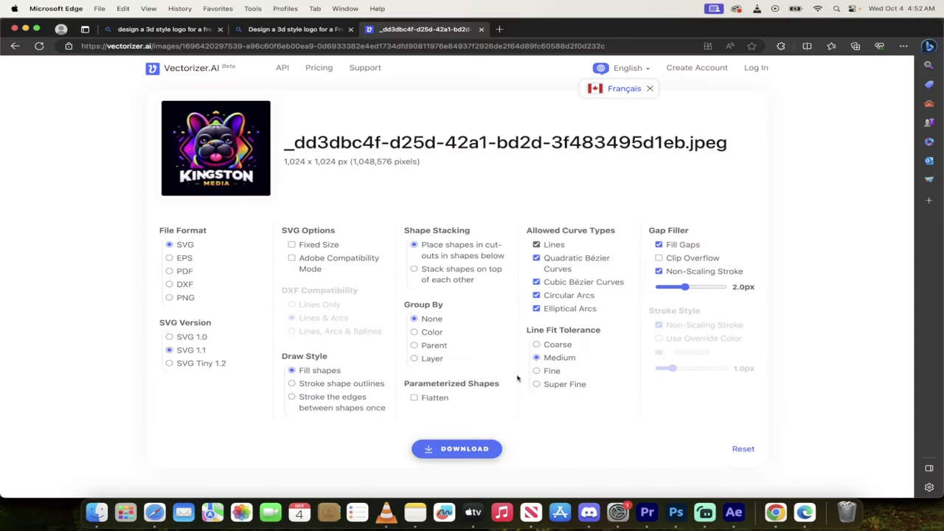